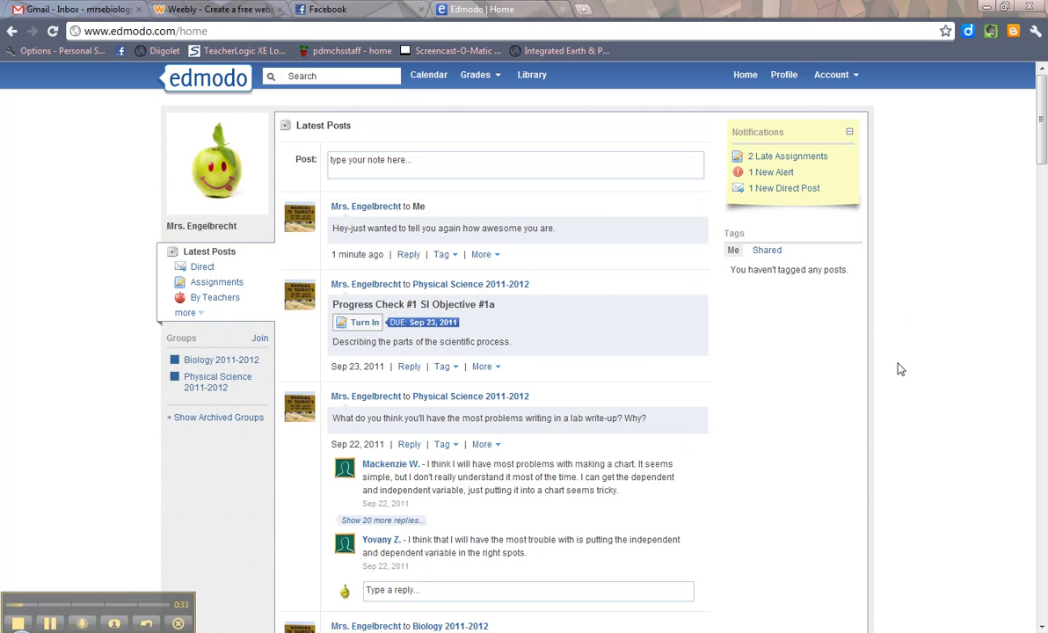
Open the calendar and view only the direct events, then switch back to showing everything
left_click(429, 75)
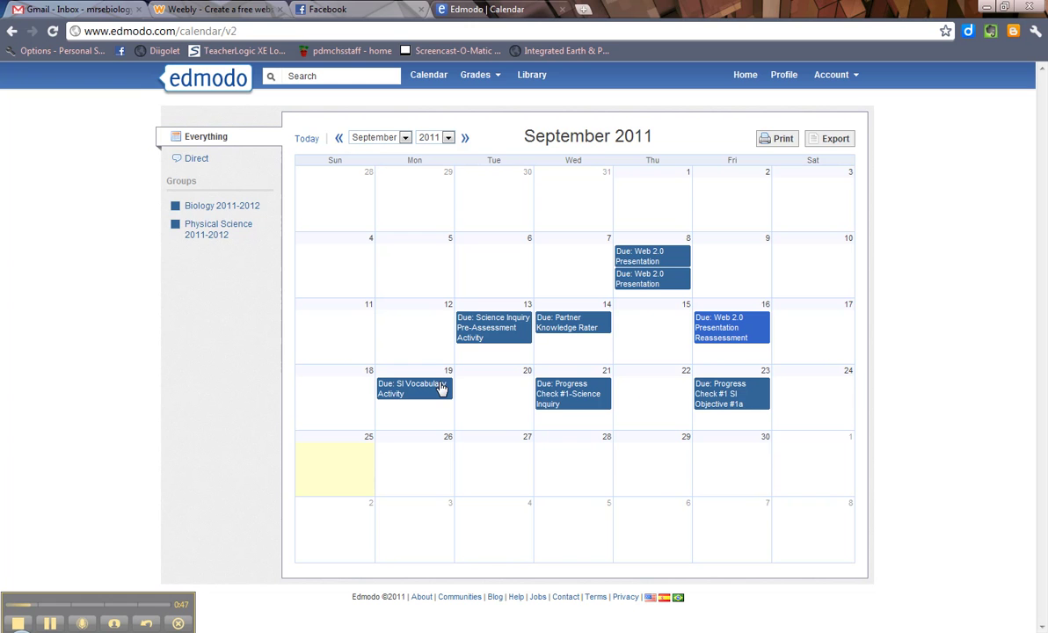
left_click(187, 160)
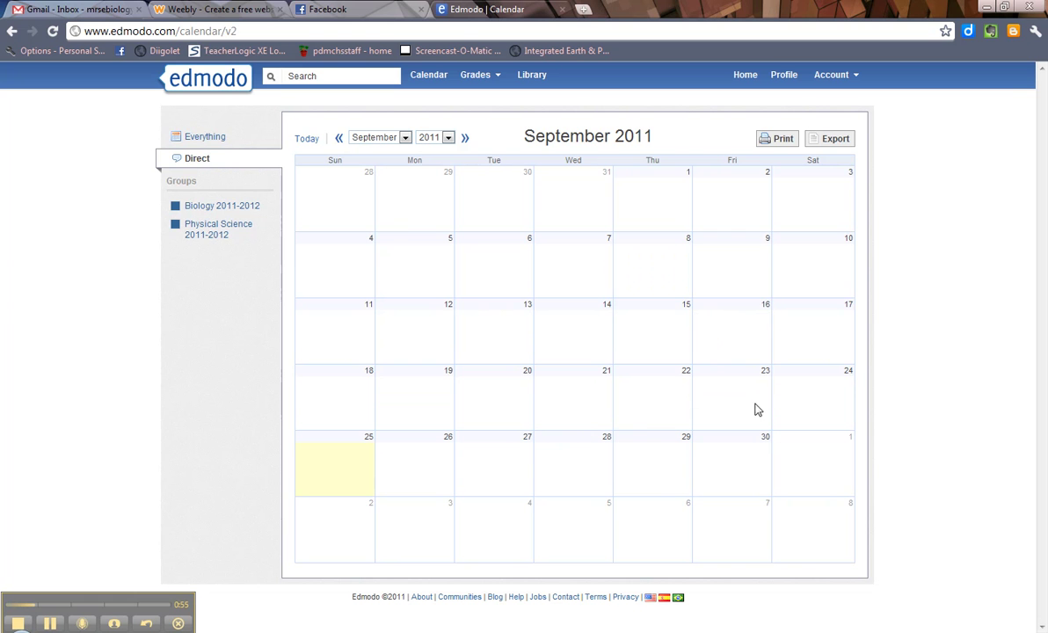
left_click(209, 138)
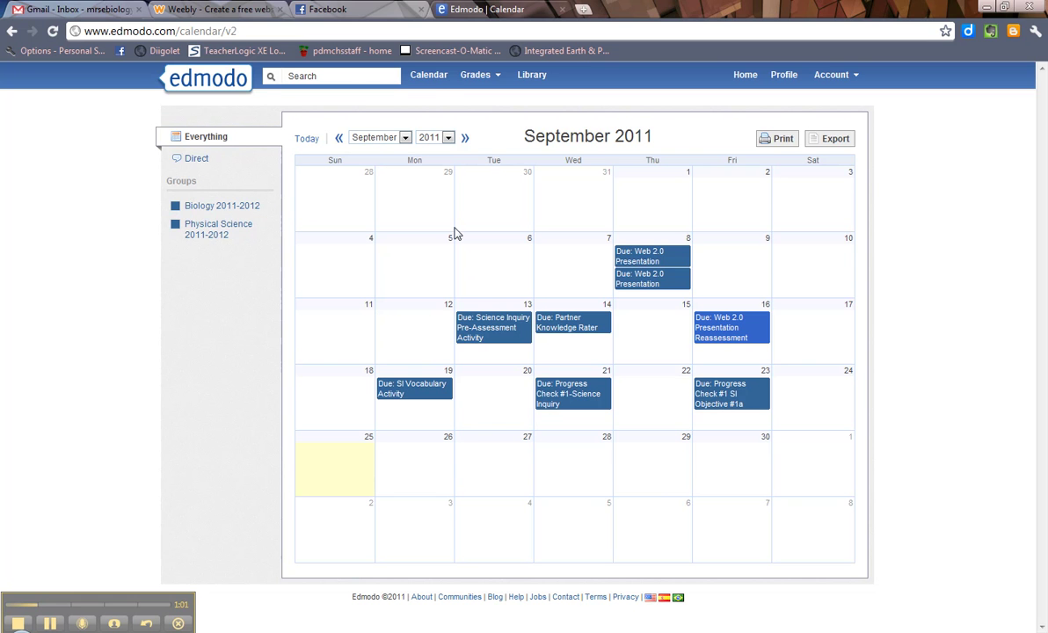
Look at the groups that grades can be viewed for, then return to the home page
left_click(498, 78)
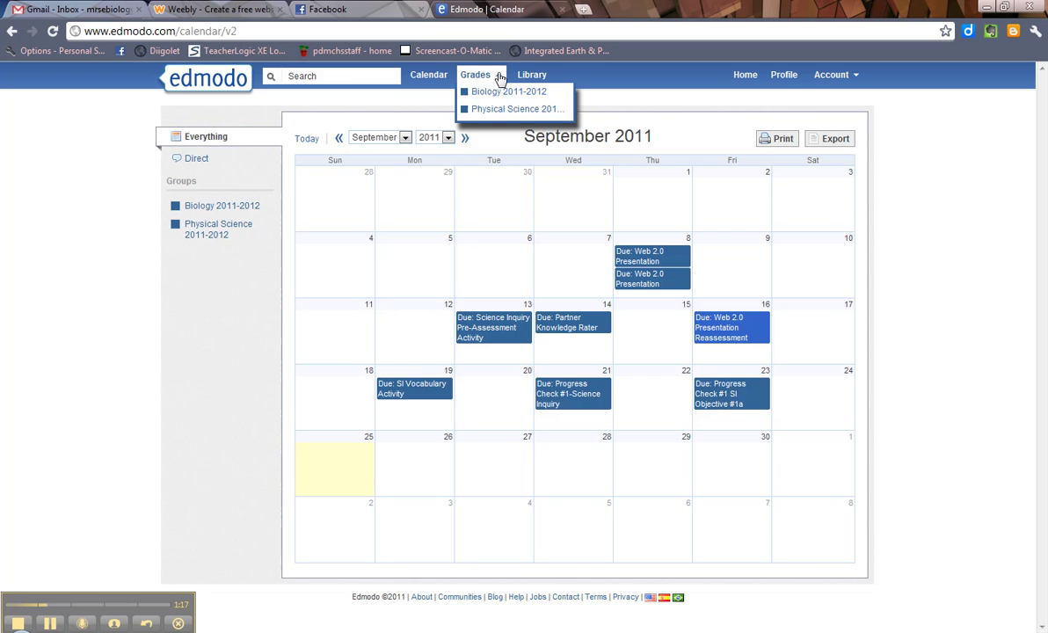
left_click(499, 77)
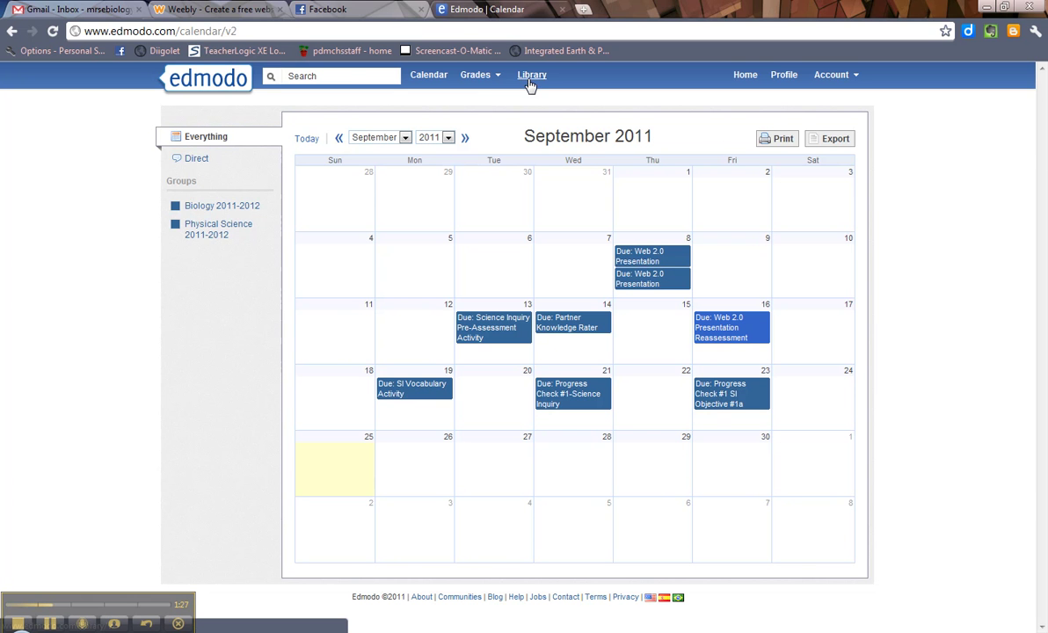
left_click(746, 76)
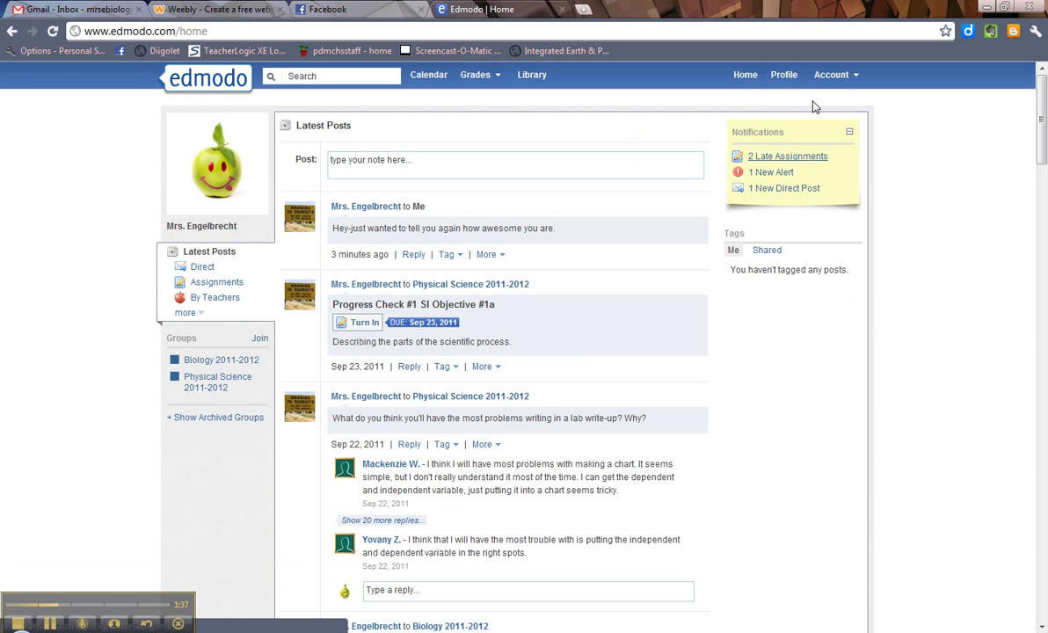
Open the profile and look through its Activity, Groups and About sections, including the career goal choices
left_click(784, 76)
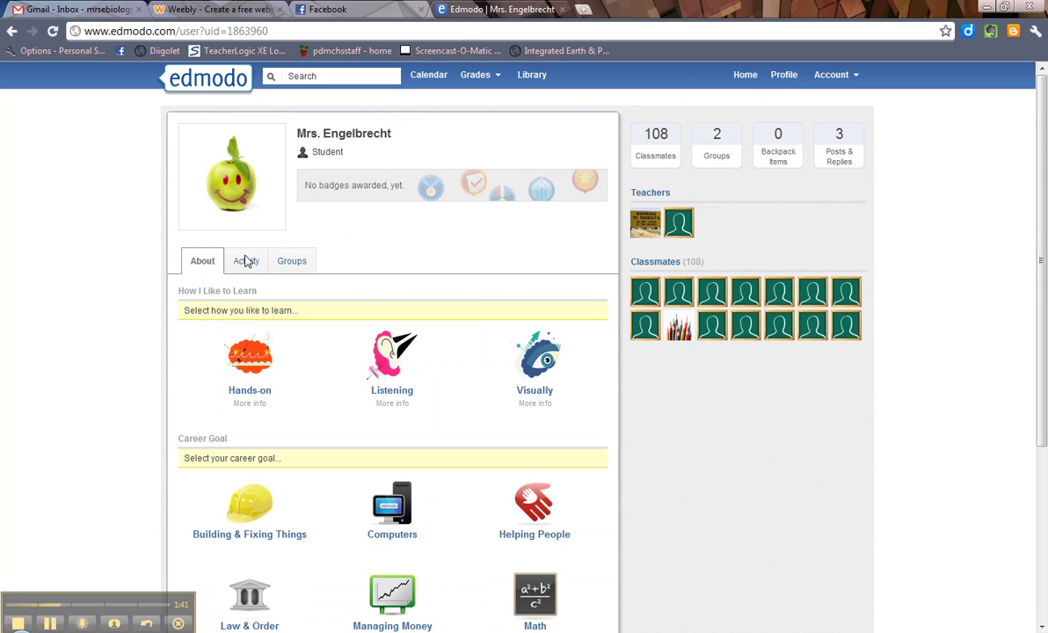
left_click(241, 262)
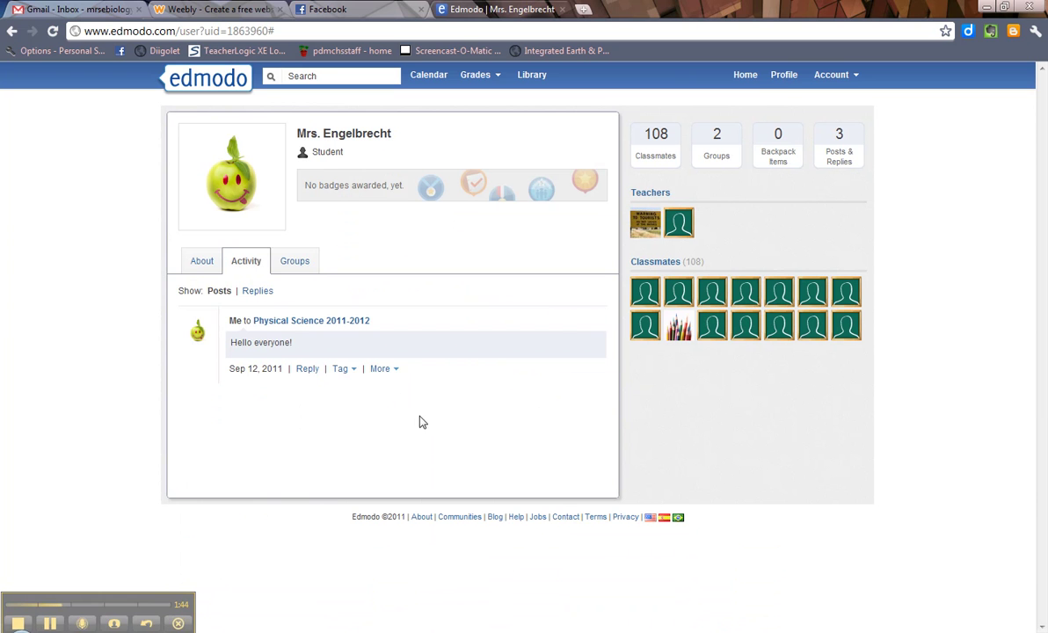
left_click(298, 261)
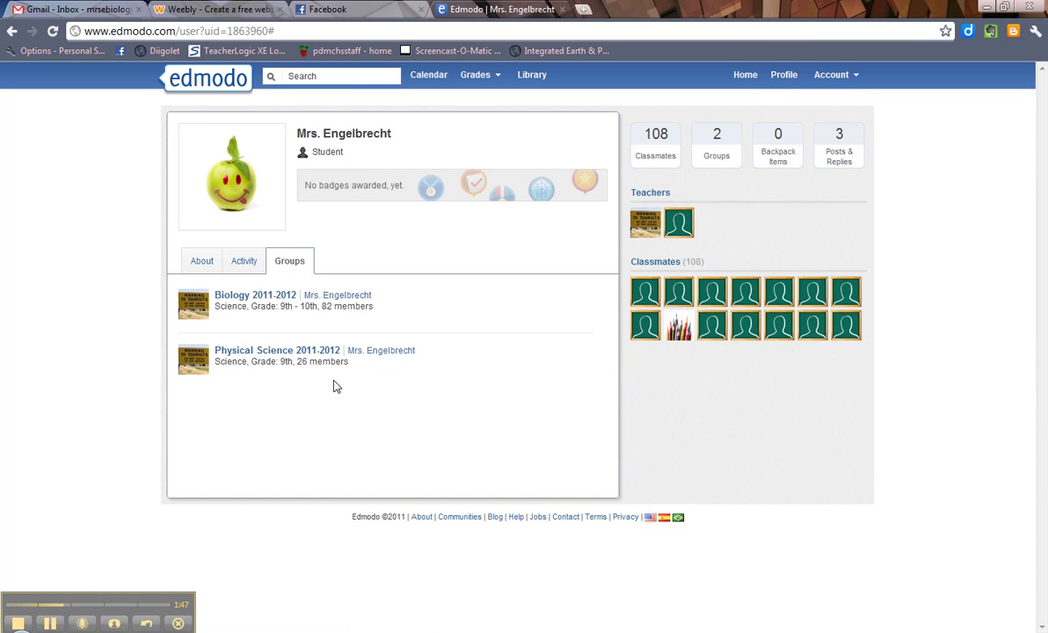
left_click(201, 262)
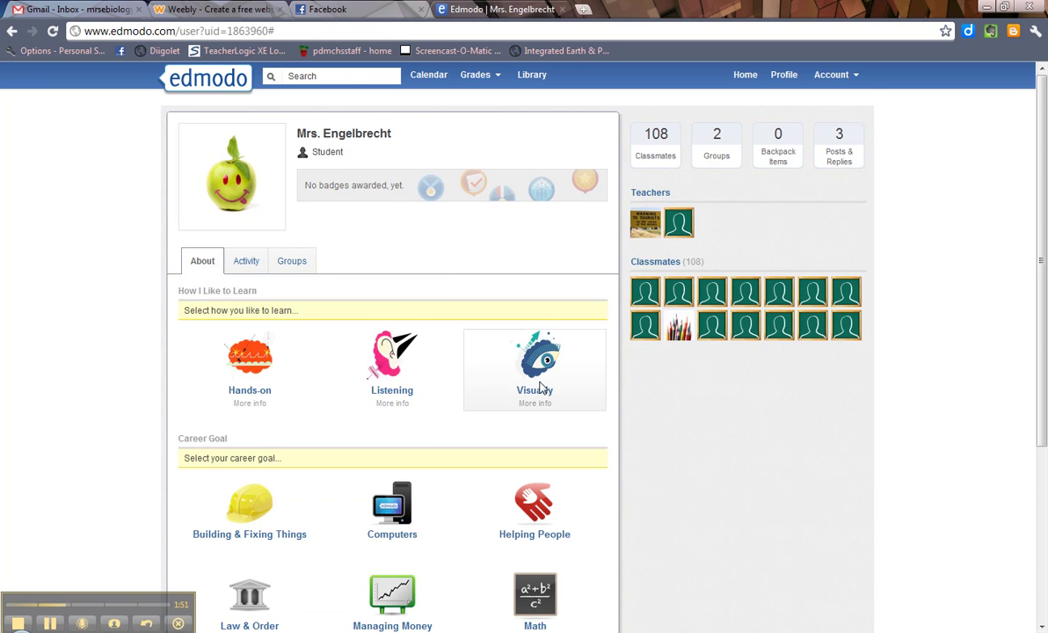
scroll(545, 387, "down", 3)
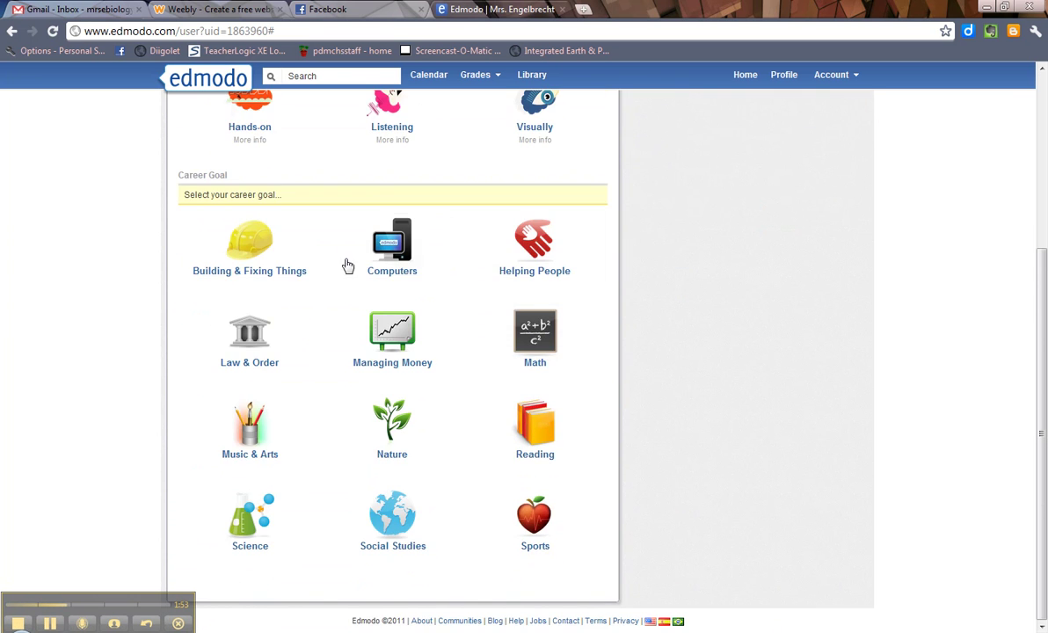
scroll(504, 338, "up", 3)
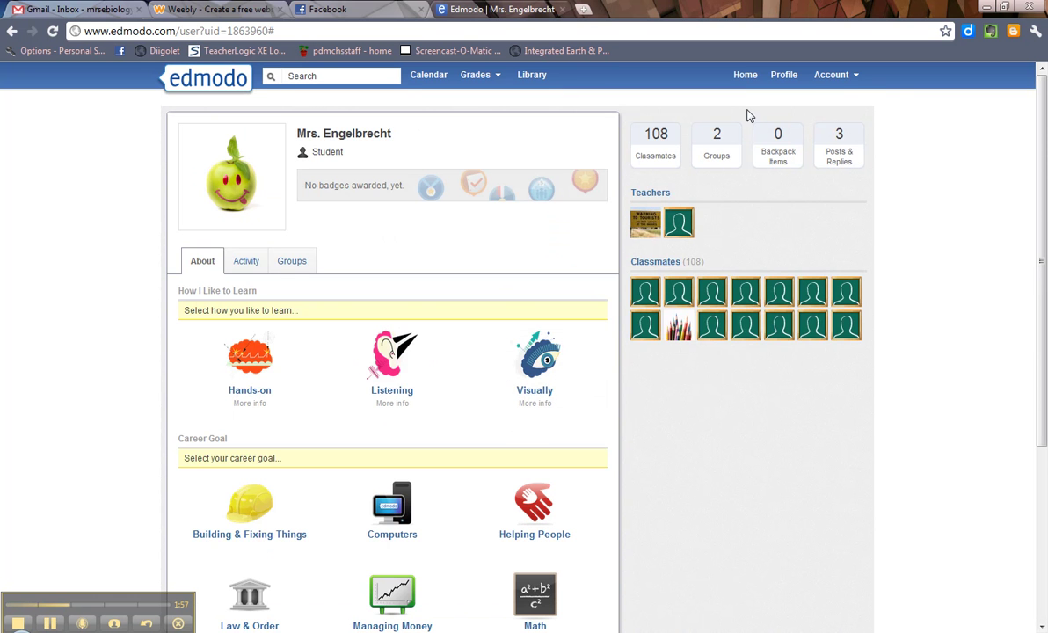
Open the account settings and look through the preset user photos and the available notification types
left_click(851, 78)
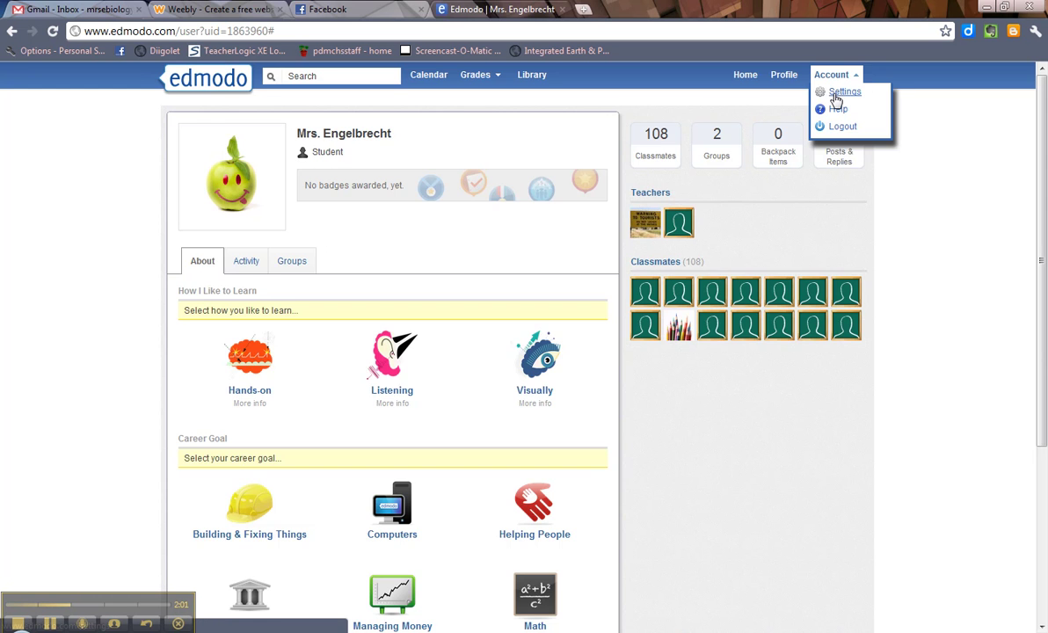
left_click(836, 95)
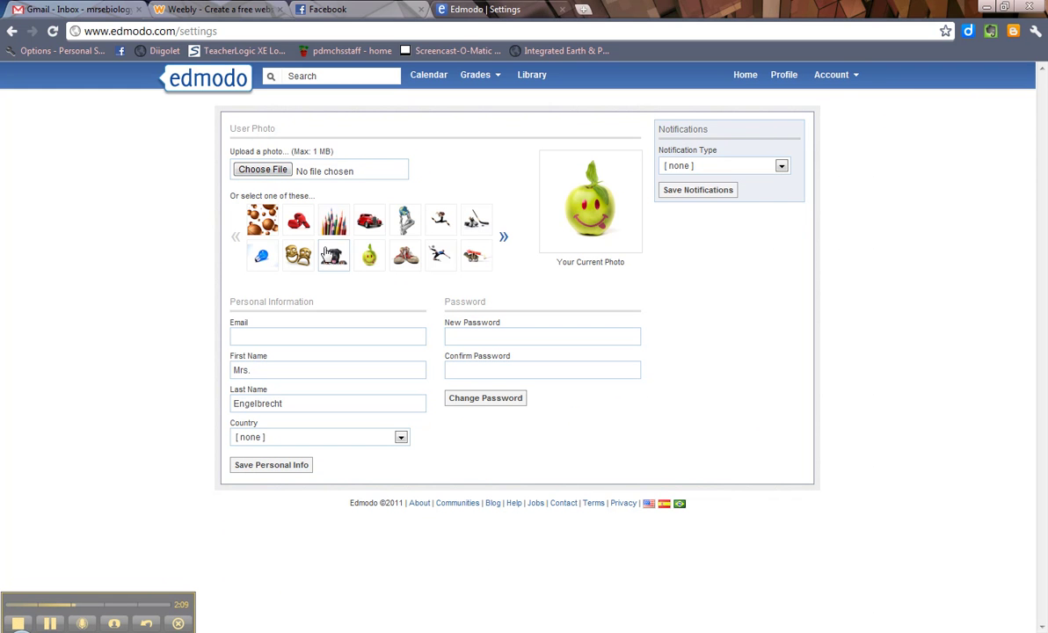
left_click(502, 238)
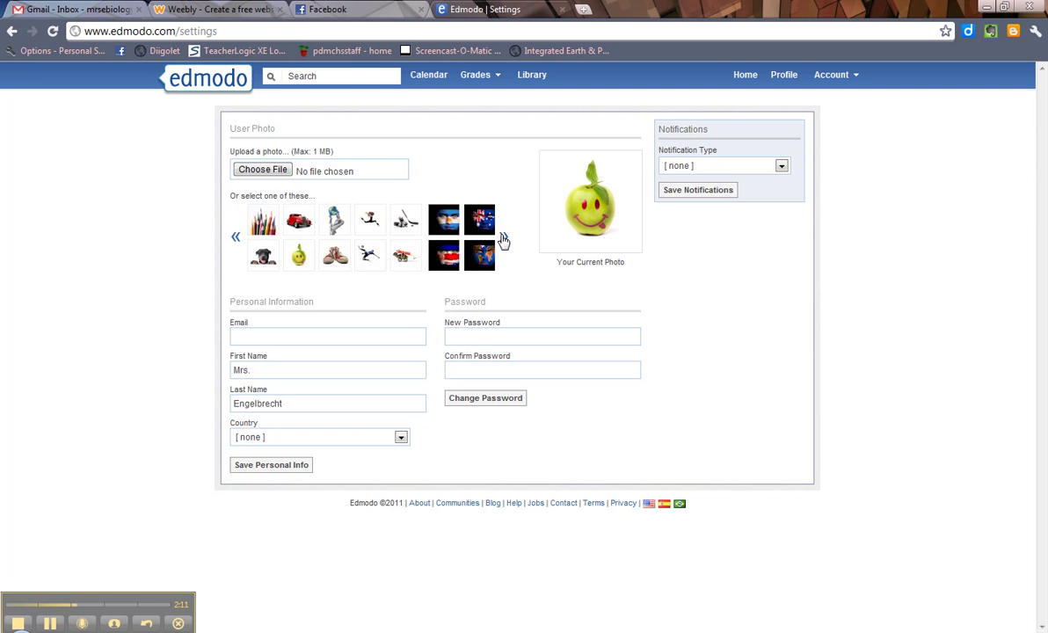
left_click(502, 238)
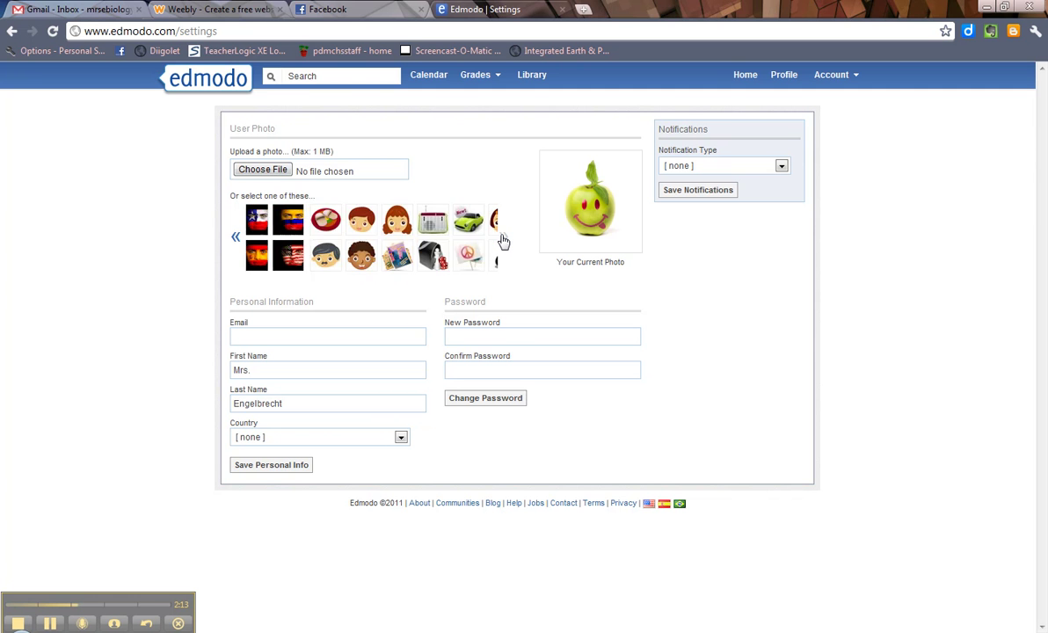
left_click(502, 237)
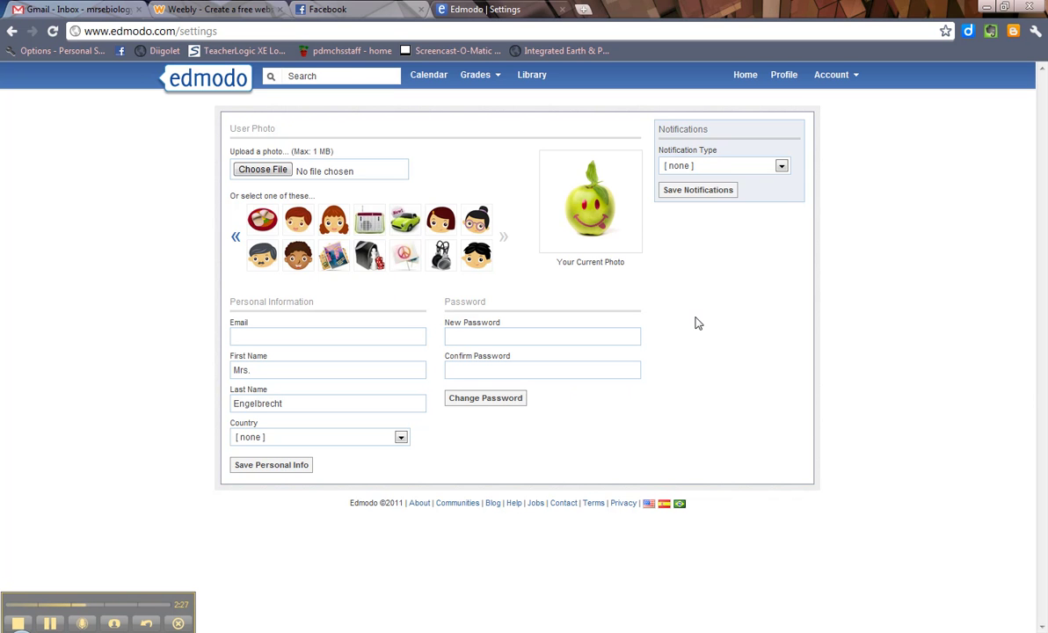
left_click(781, 167)
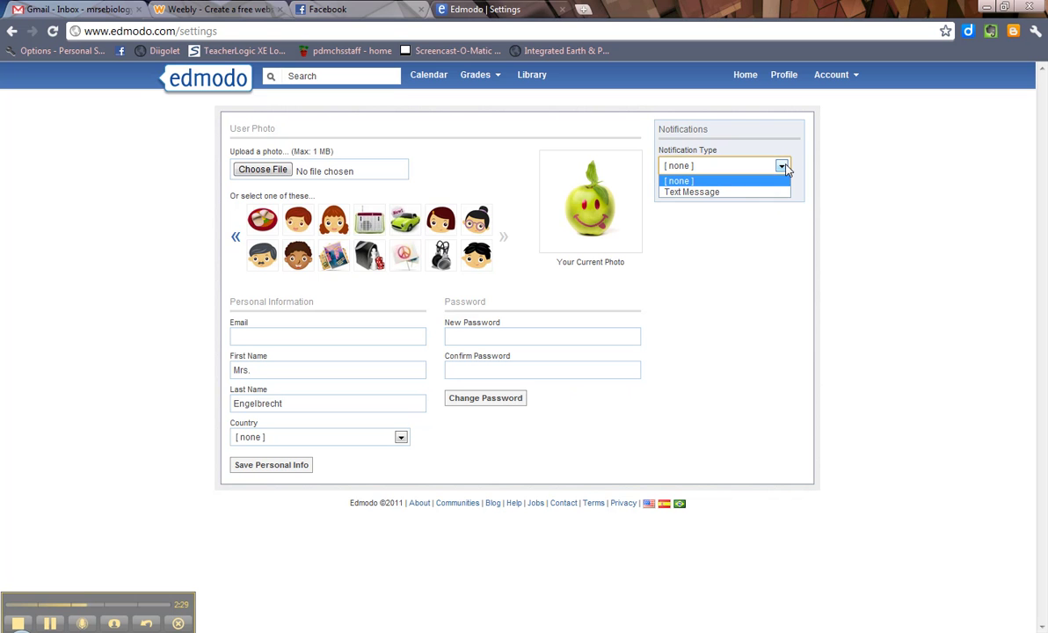
left_click(782, 167)
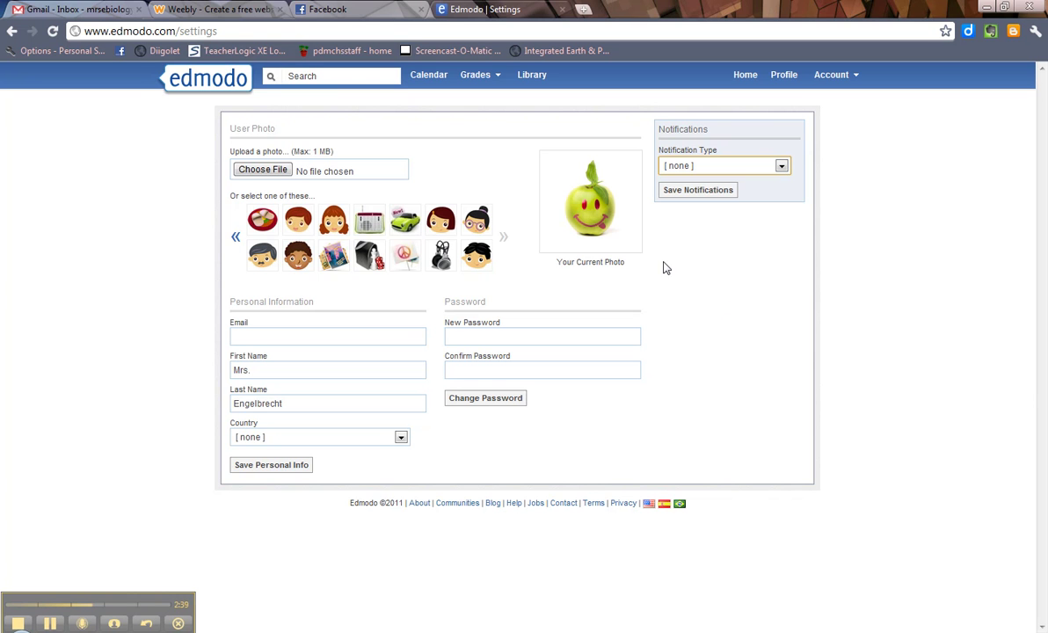
Go back to the home page and view the late assignments, new alert and new direct post from the notifications
left_click(211, 83)
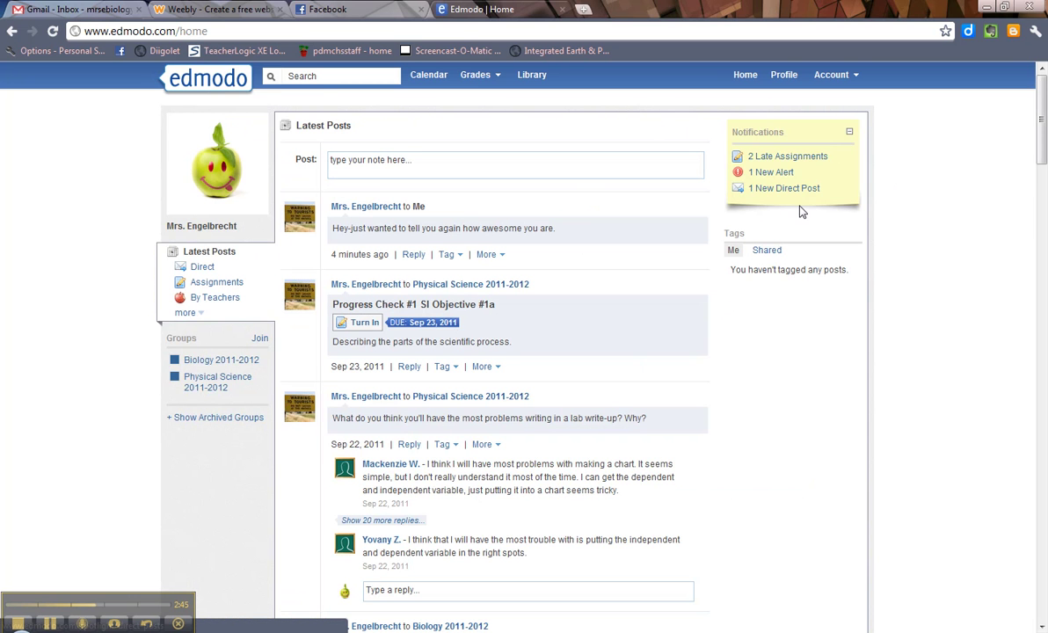
left_click(779, 164)
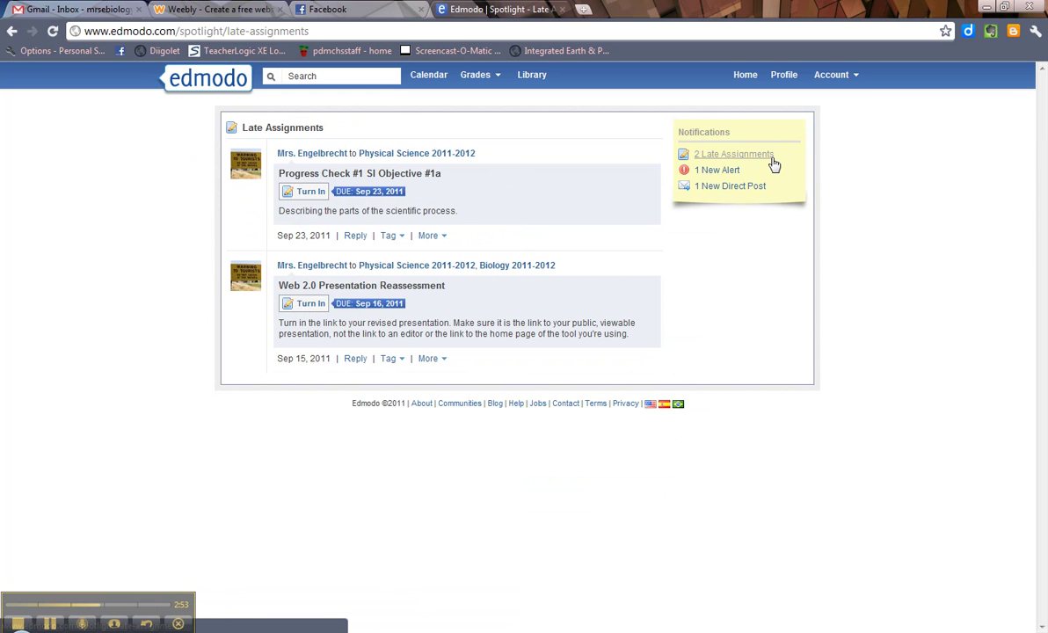
left_click(716, 171)
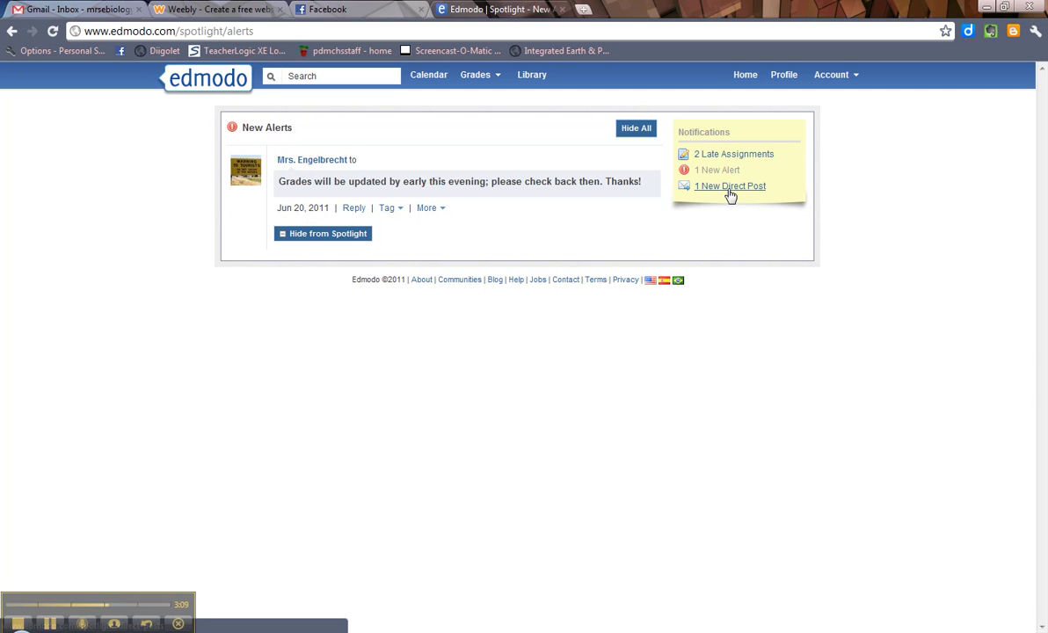
left_click(729, 186)
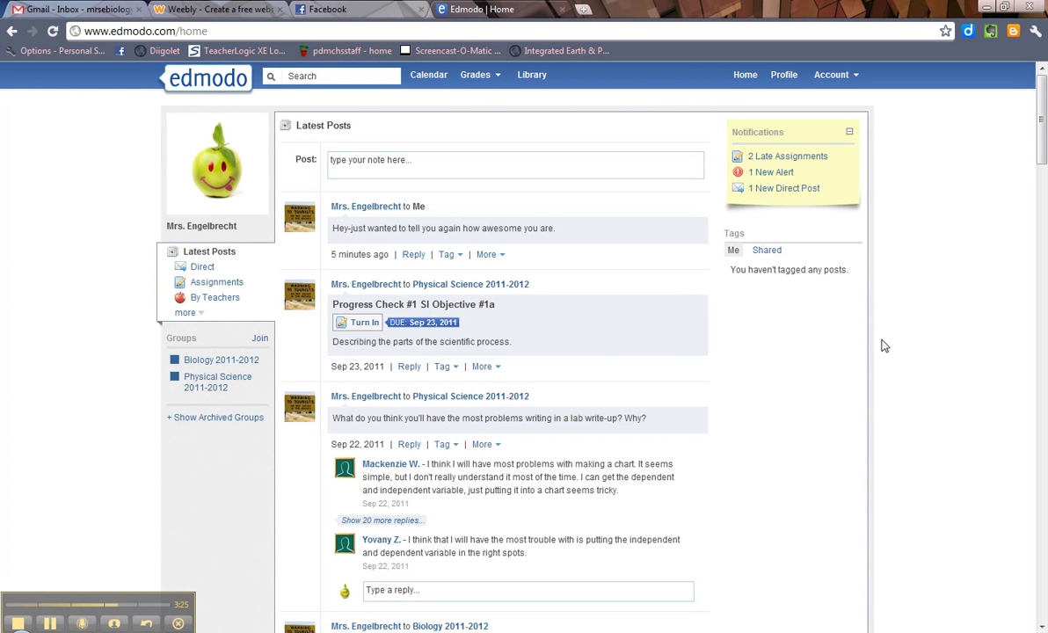
Send the teacher a direct note greeting her by title and initial, followed by "--I think you are fabulous!"
left_click(407, 162)
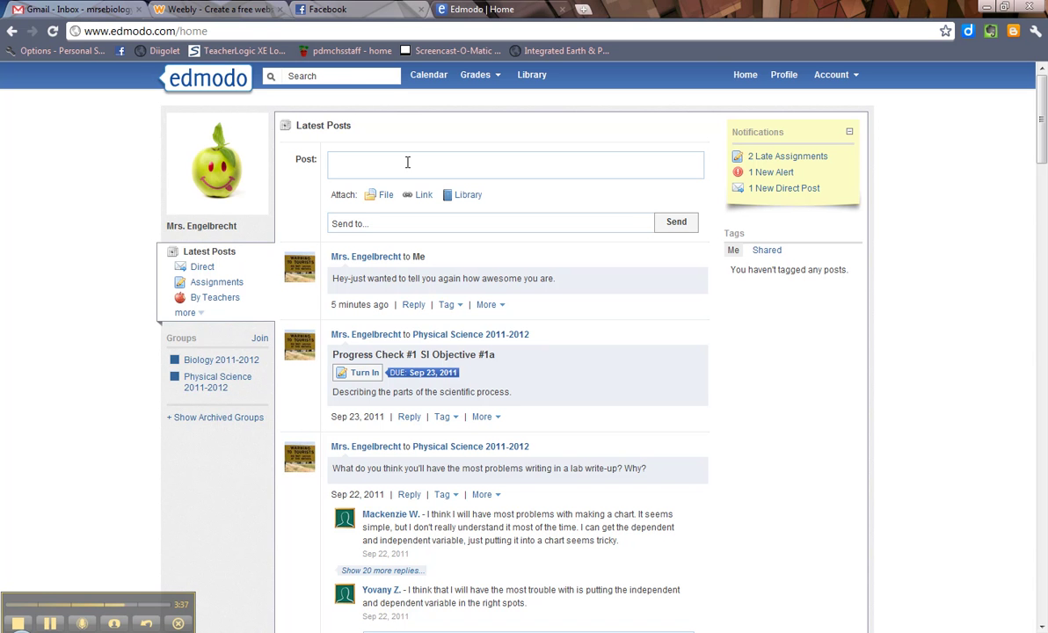
type("Hey Mrs. E--I think you are fabulous!")
left_click(373, 226)
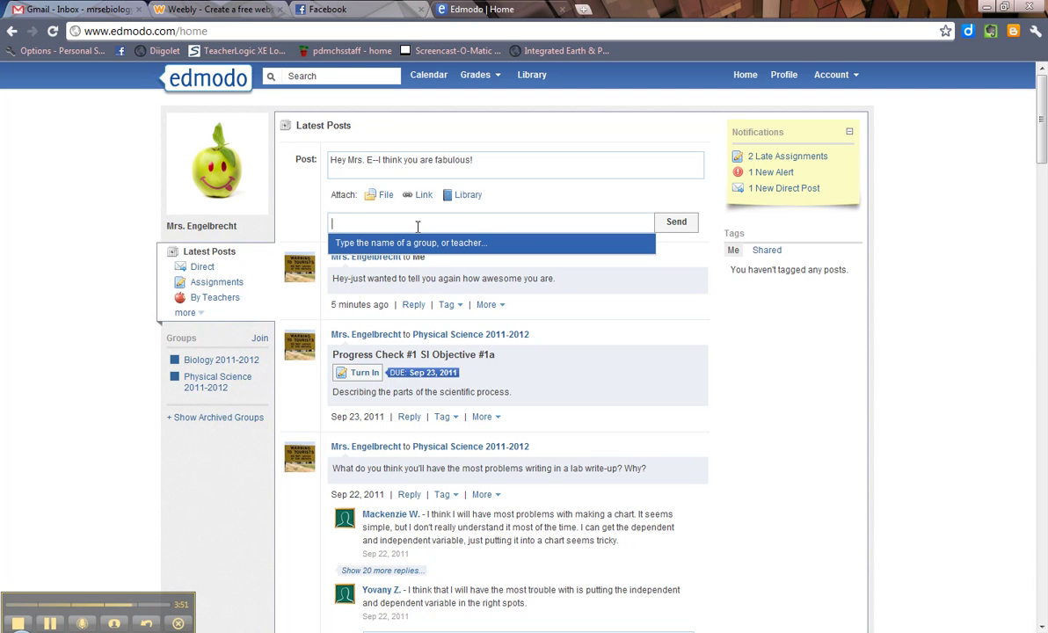
type("Mrs")
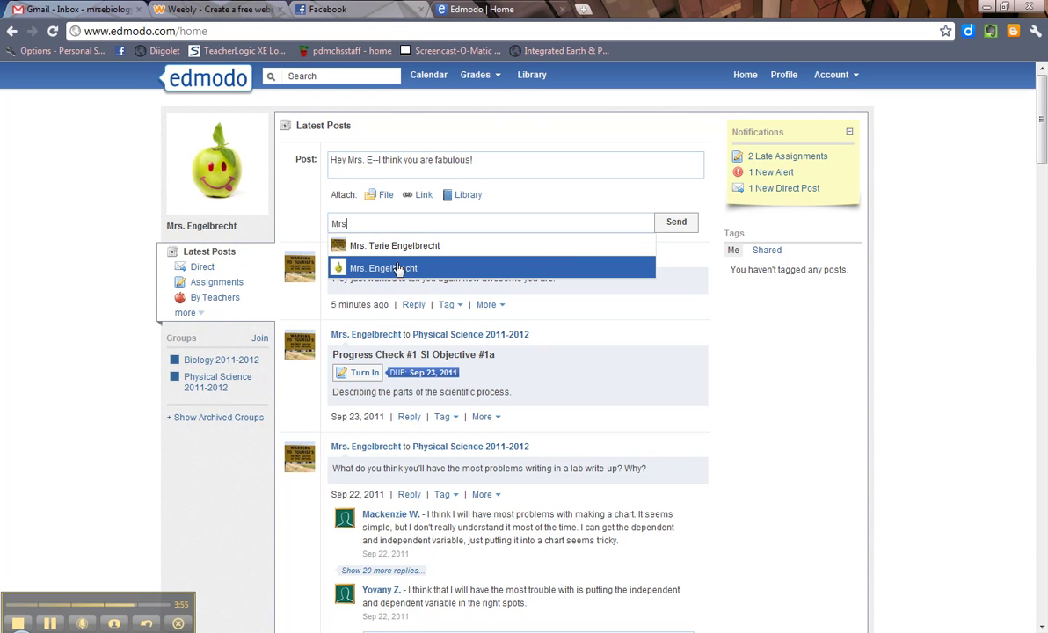
left_click(406, 253)
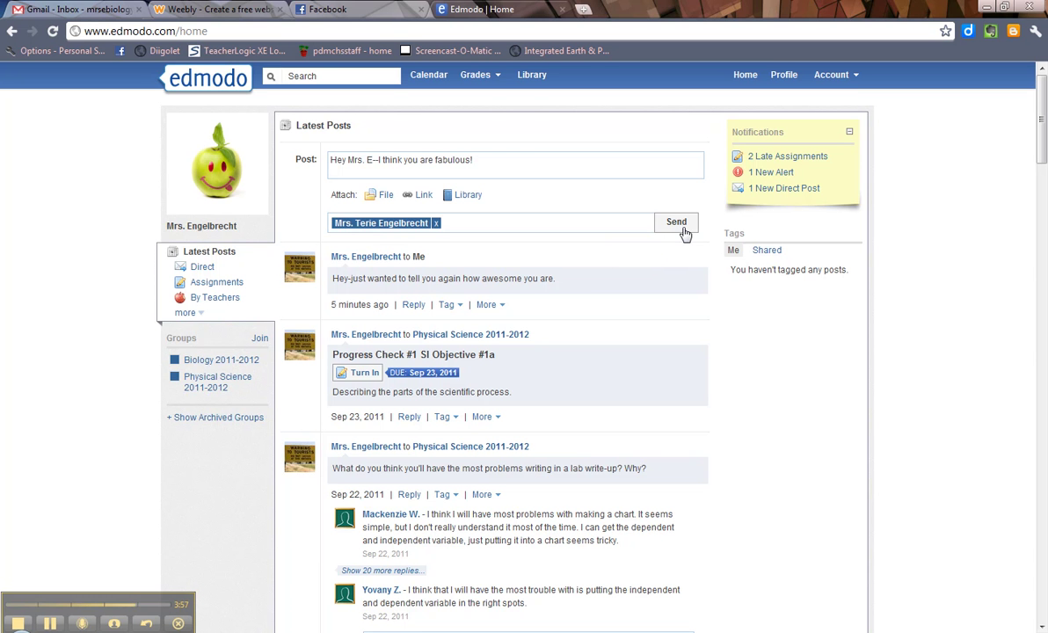
left_click(677, 224)
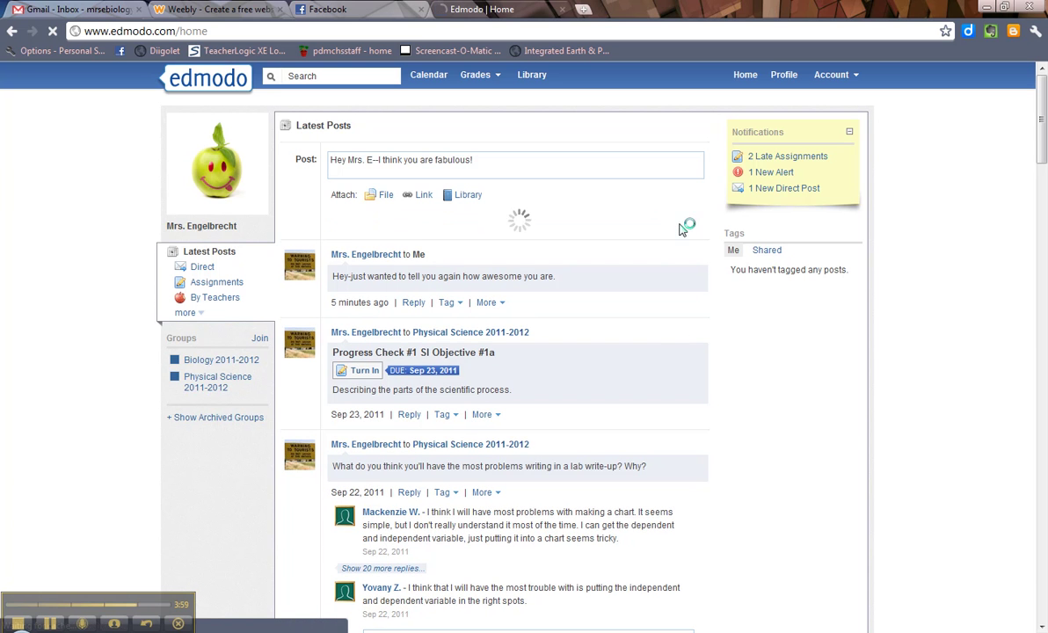